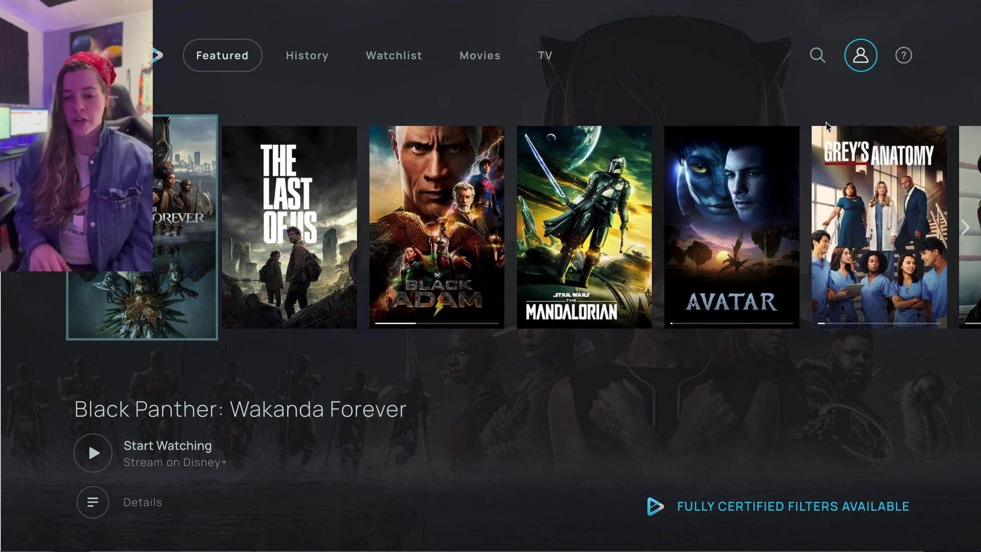
Open the account menu from the profile icon to reach Settings and online profile management
click(863, 57)
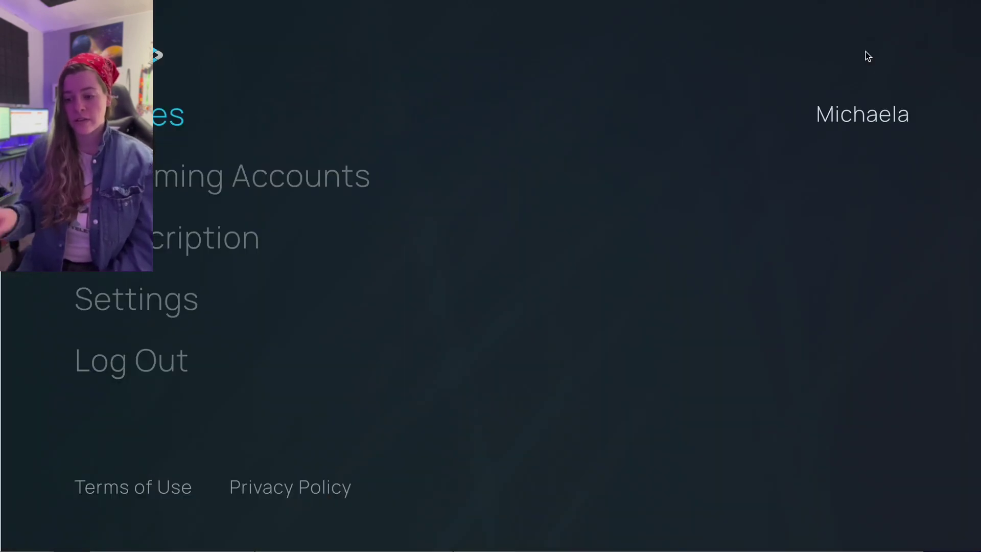
Go to online profile management at myenjoytv.com from the account settings section
click(127, 301)
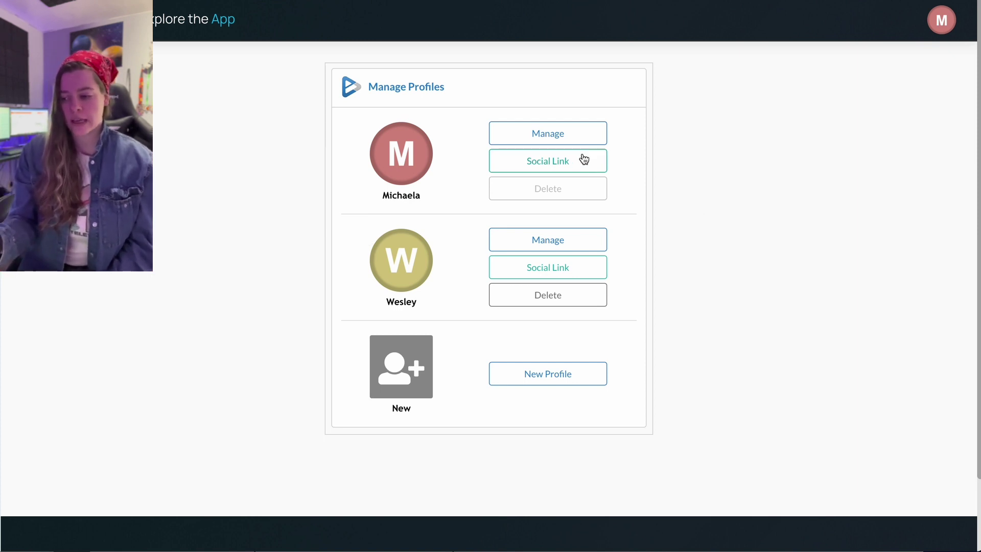
Open the first profile's filters and try the age 18 + and PG-13 presets
click(566, 139)
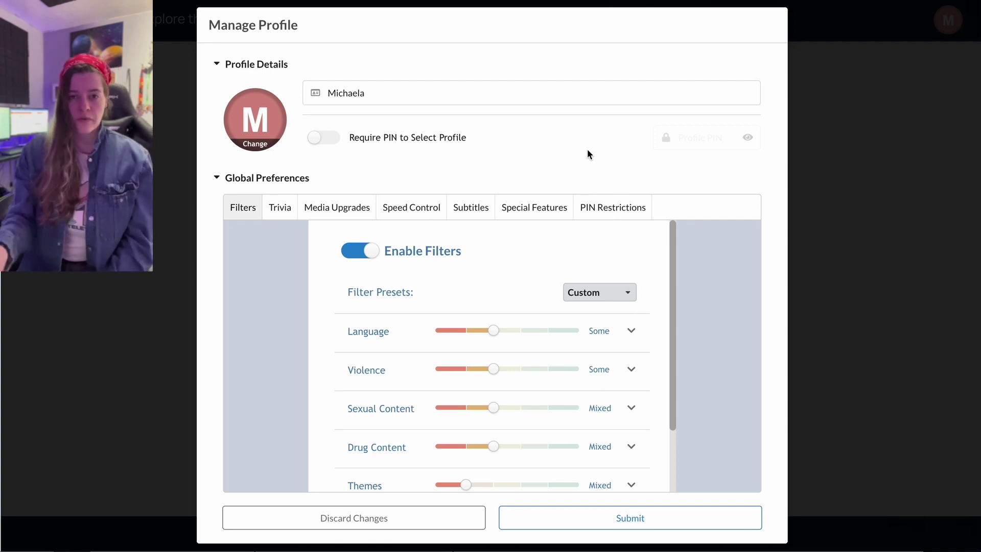
scroll(673, 277, down, 1)
drag(673, 273, 679, 317)
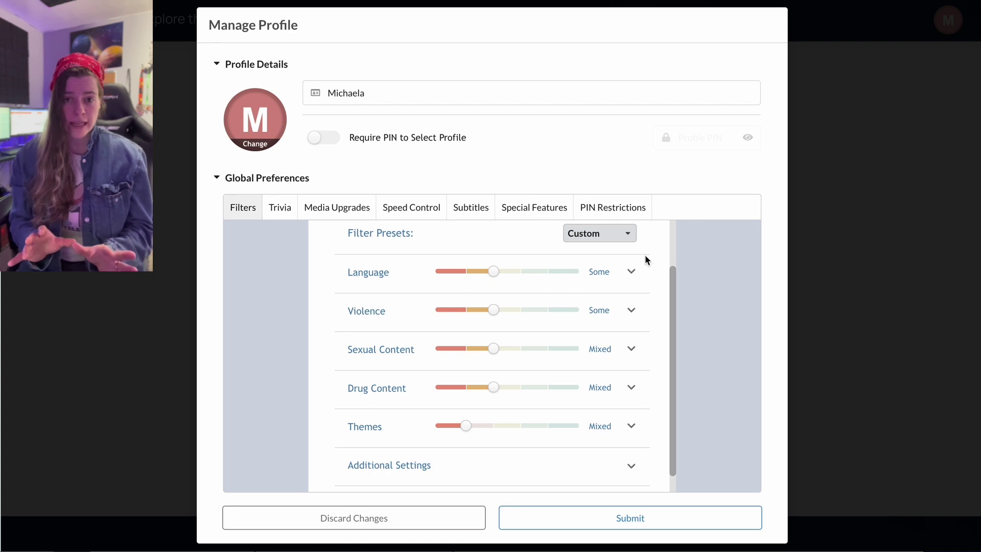
click(627, 240)
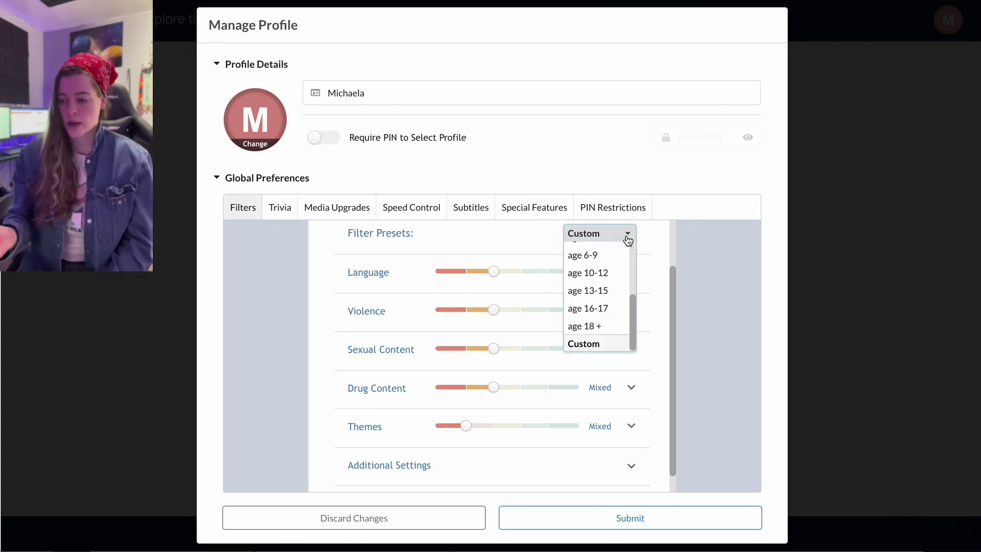
click(595, 326)
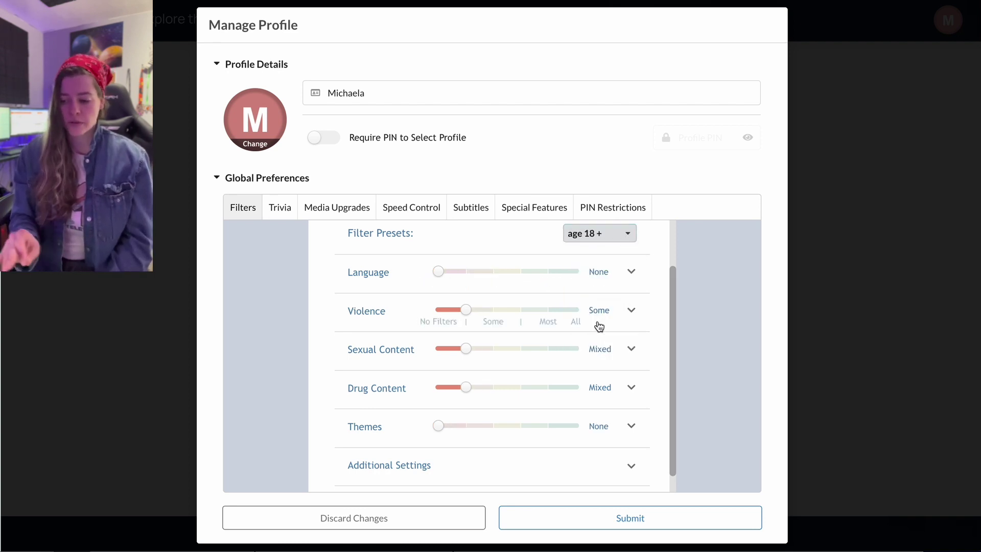
click(628, 234)
drag(633, 301, 622, 252)
click(603, 283)
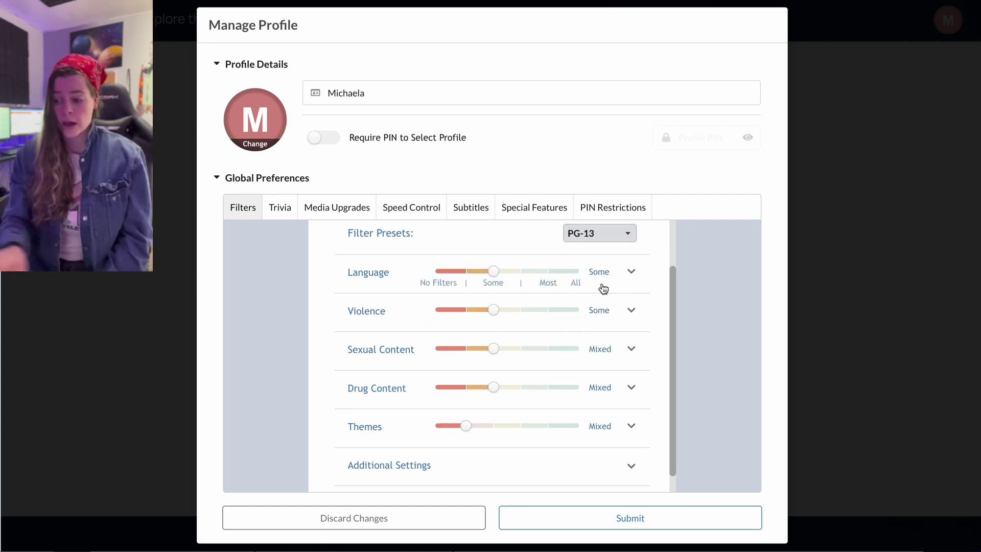
Set the filter preset back to Custom
click(630, 236)
drag(634, 260, 633, 320)
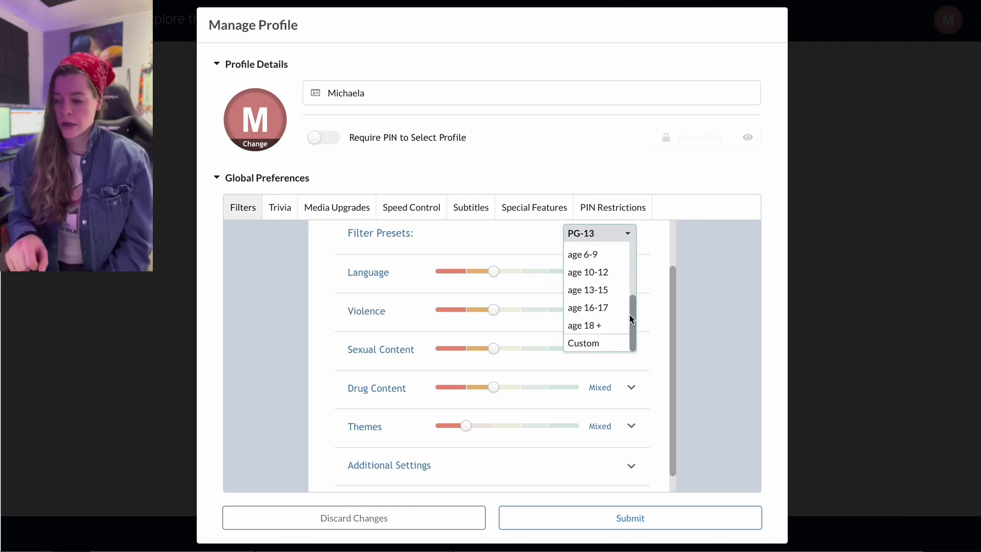
click(610, 345)
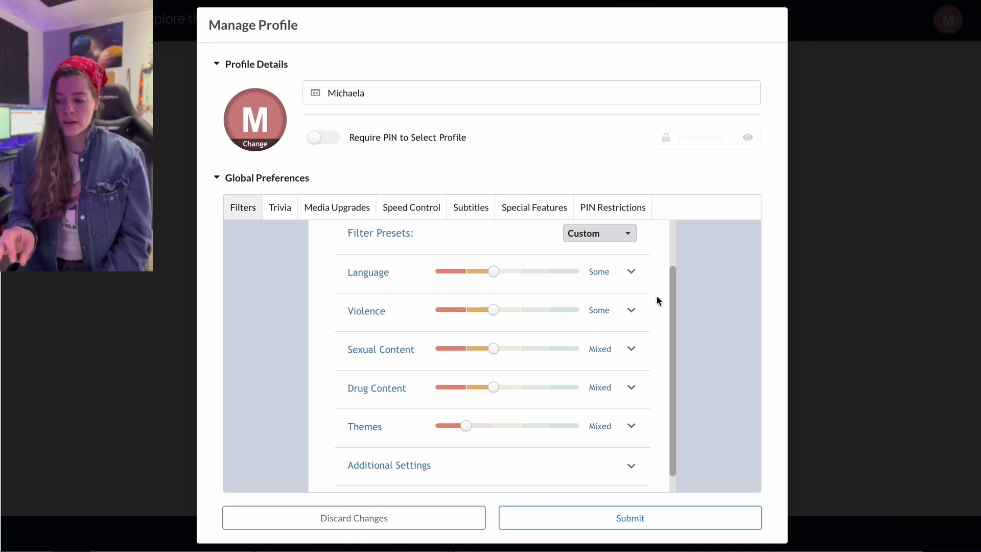
Expand Language and leave Vain Reference to Deity at Most after trying None, Some and All
click(632, 274)
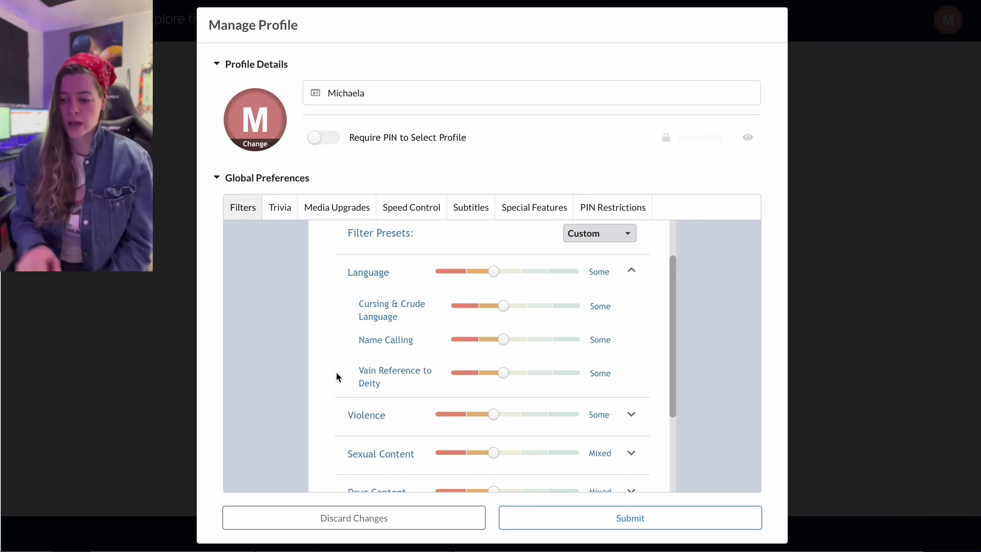
mouse_move(505, 373)
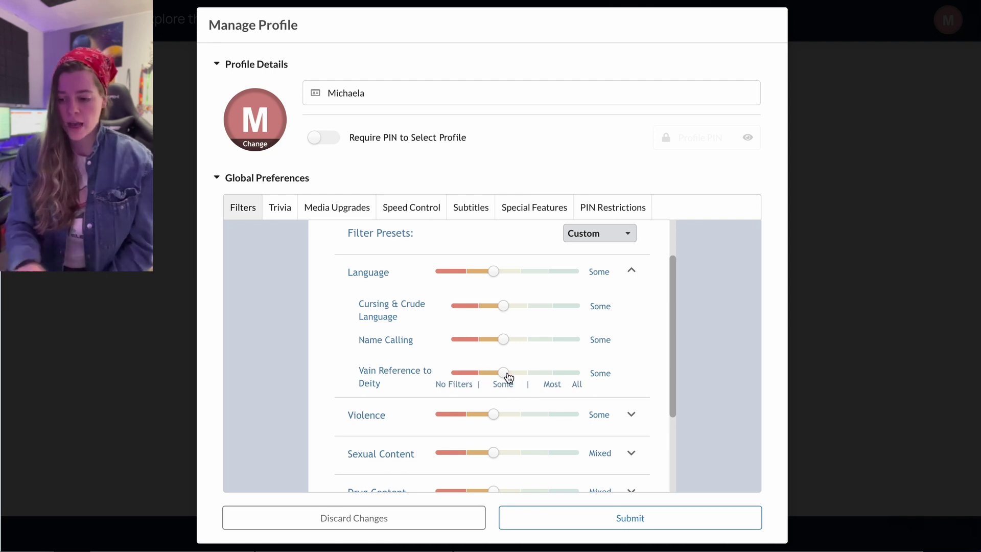
drag(502, 374, 448, 370)
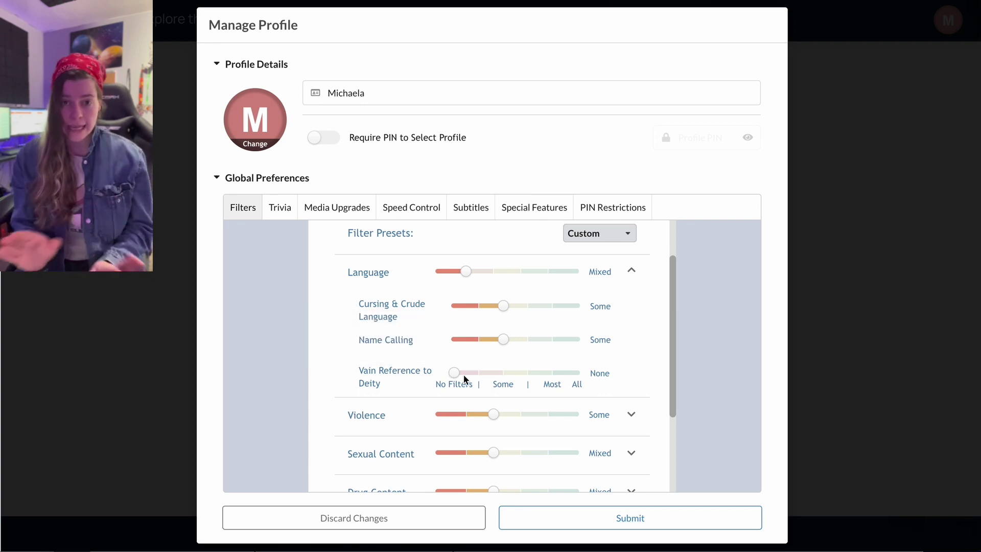
drag(457, 378, 489, 379)
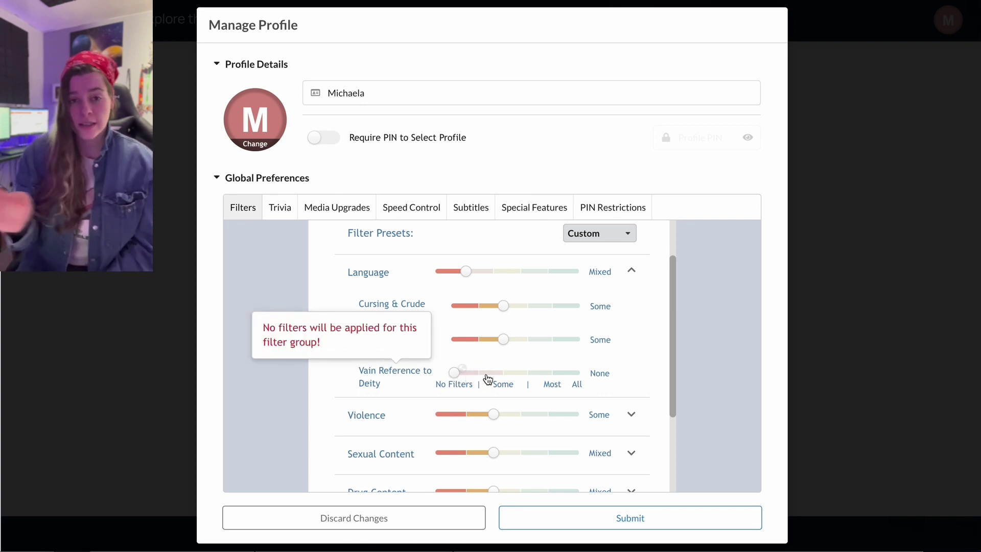
click(489, 380)
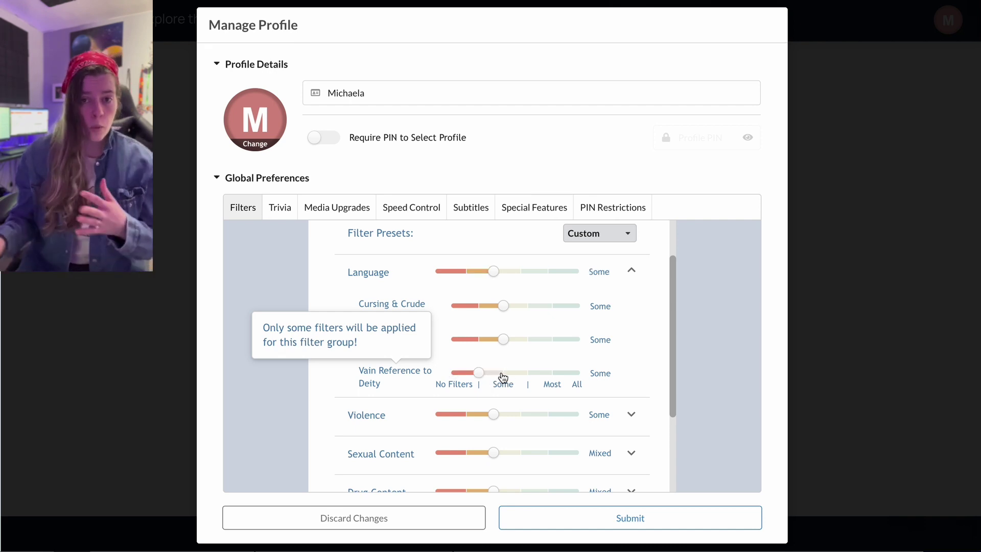
drag(486, 378, 534, 377)
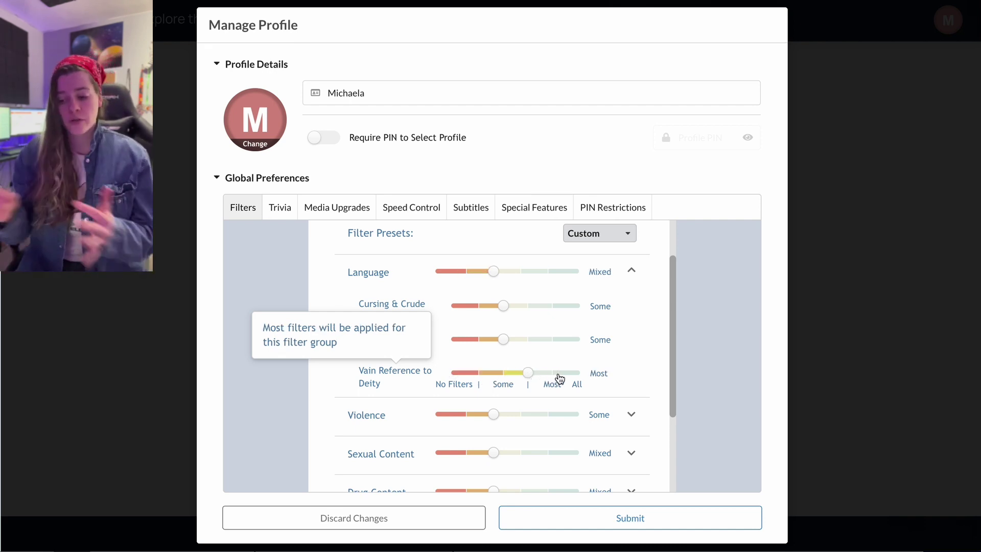
drag(530, 377, 580, 376)
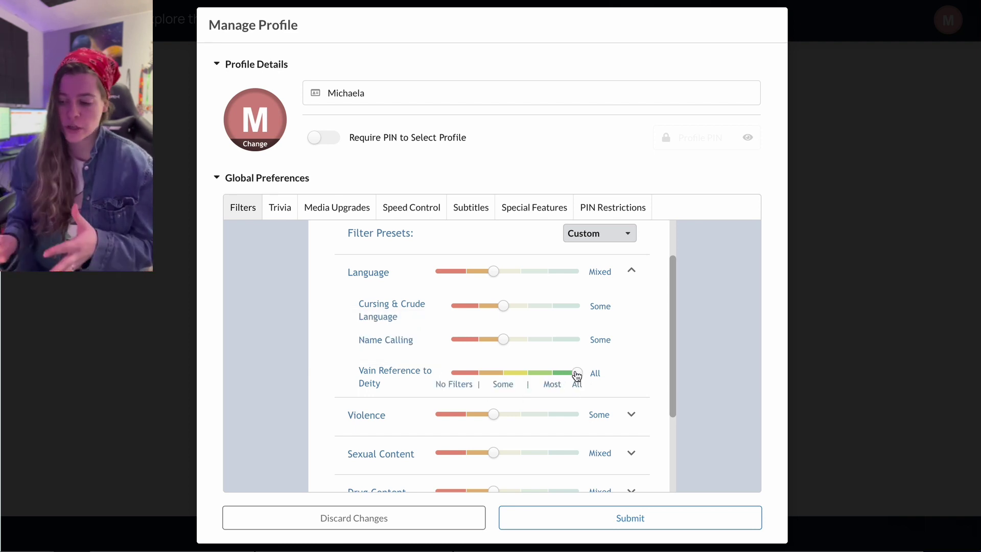
drag(578, 375, 529, 373)
mouse_move(503, 339)
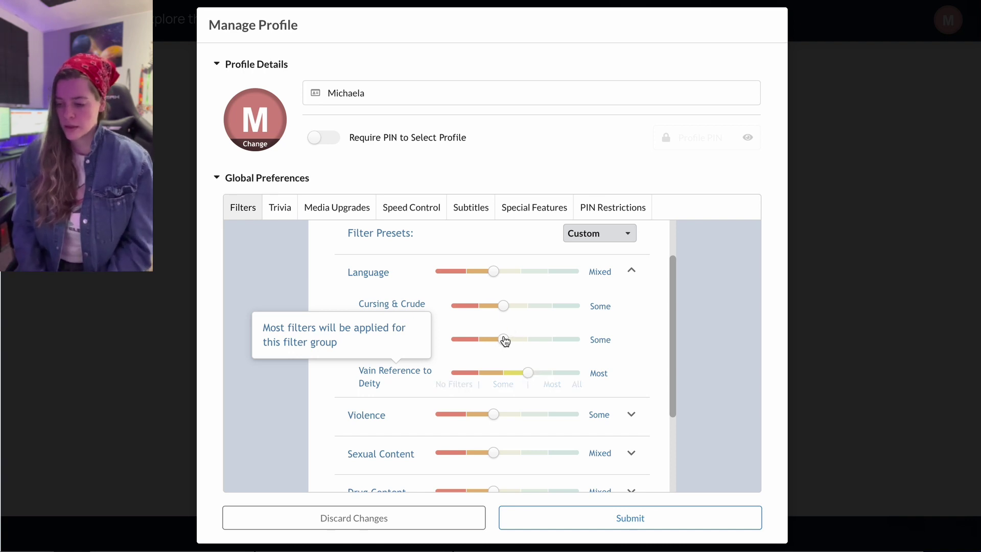
drag(503, 340, 528, 340)
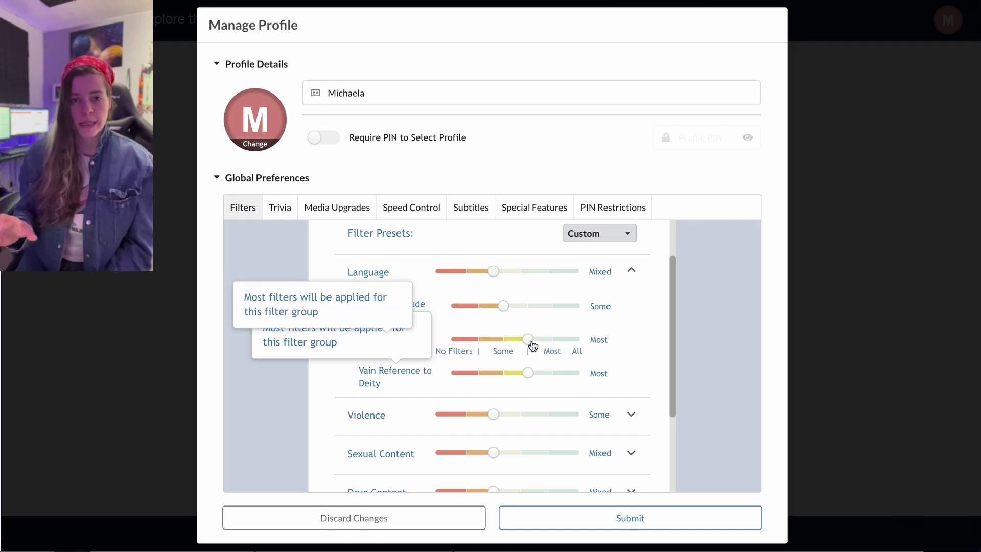
scroll(654, 353, down, 1)
scroll(653, 355, down, 1)
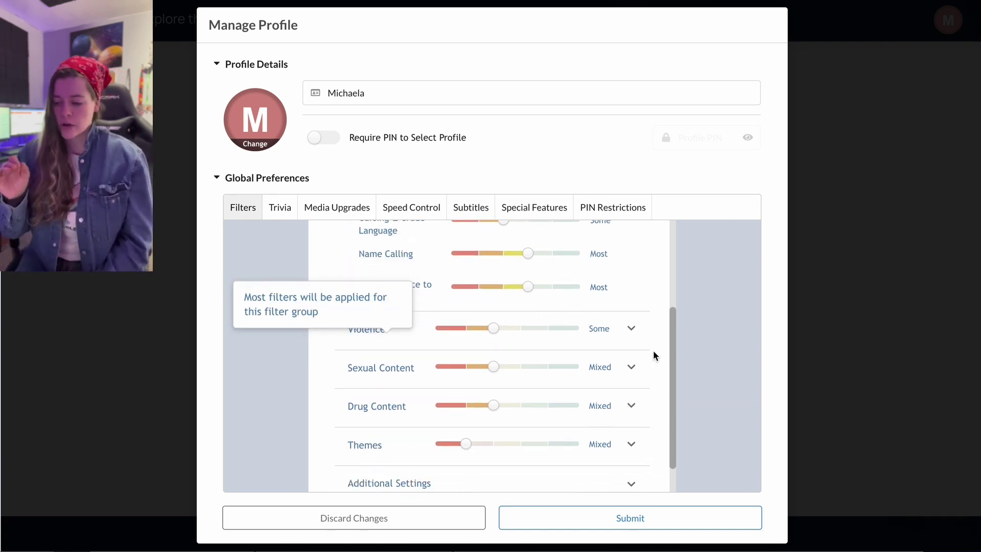
Expand the Violence, Sexual Content, Drug Content, Themes and Additional Settings filter groups
click(631, 330)
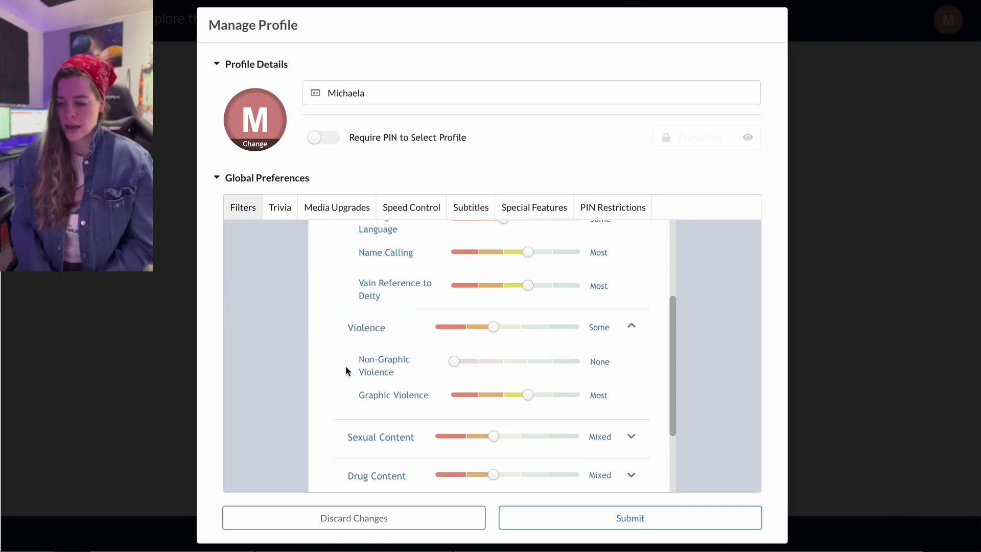
mouse_move(515, 395)
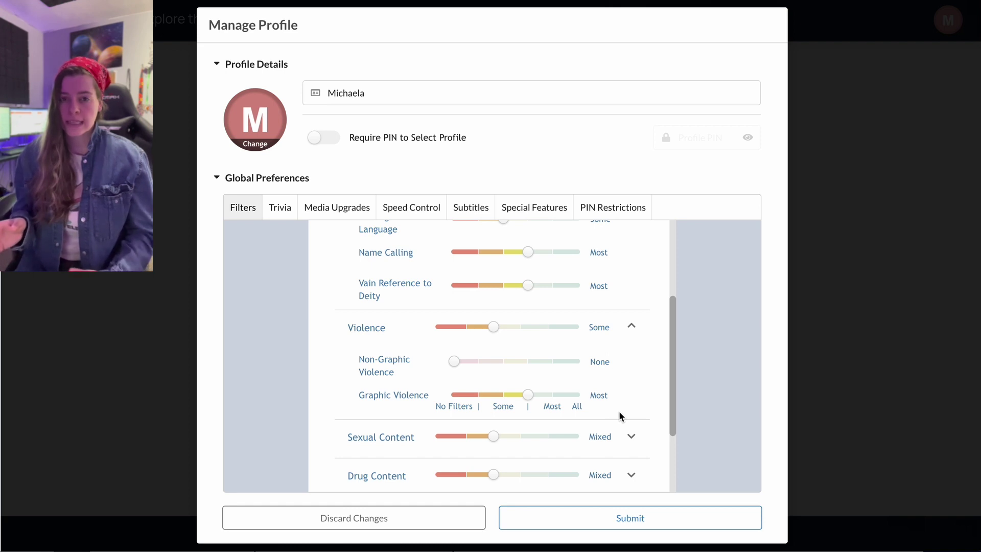
scroll(620, 415, down, 2)
scroll(619, 415, down, 1)
click(631, 341)
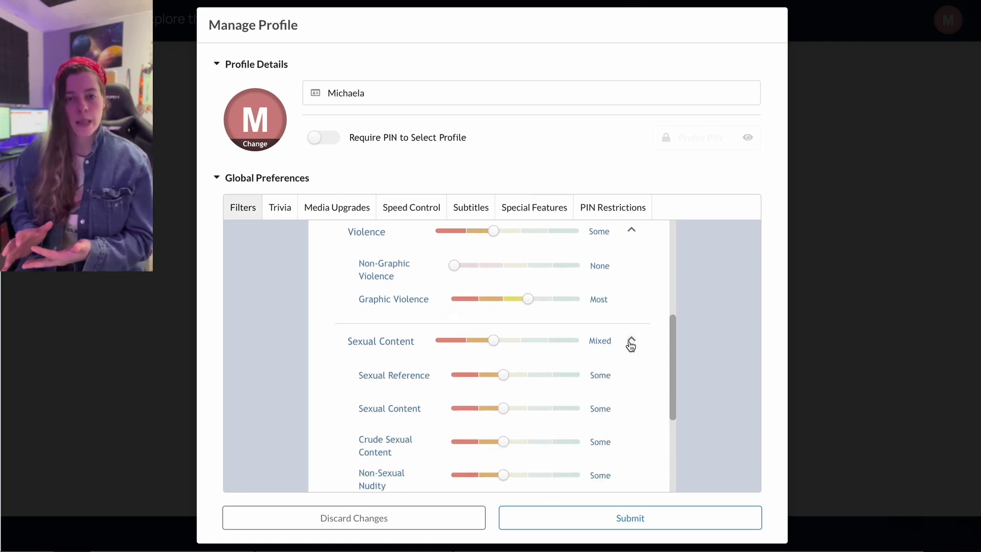
scroll(636, 388, down, 2)
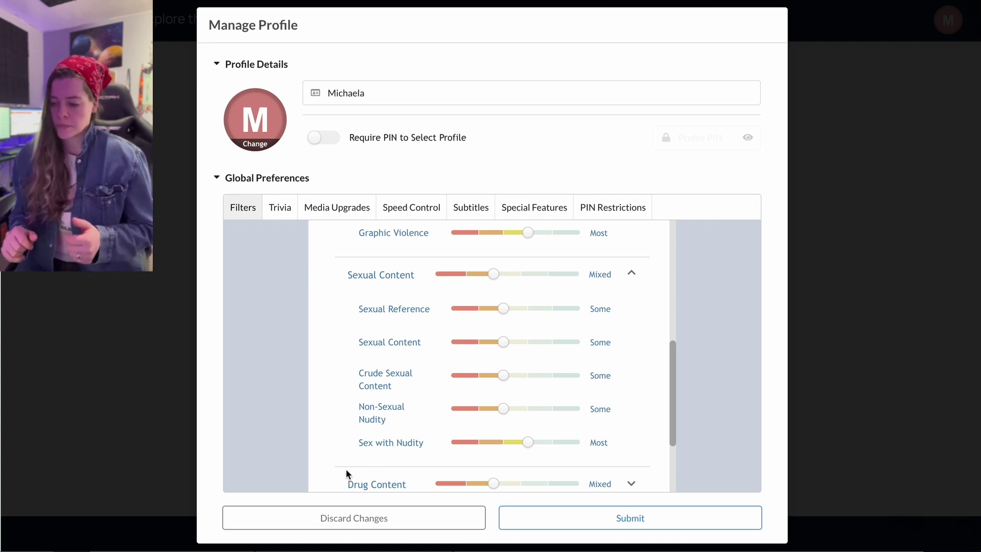
scroll(641, 398, down, 2)
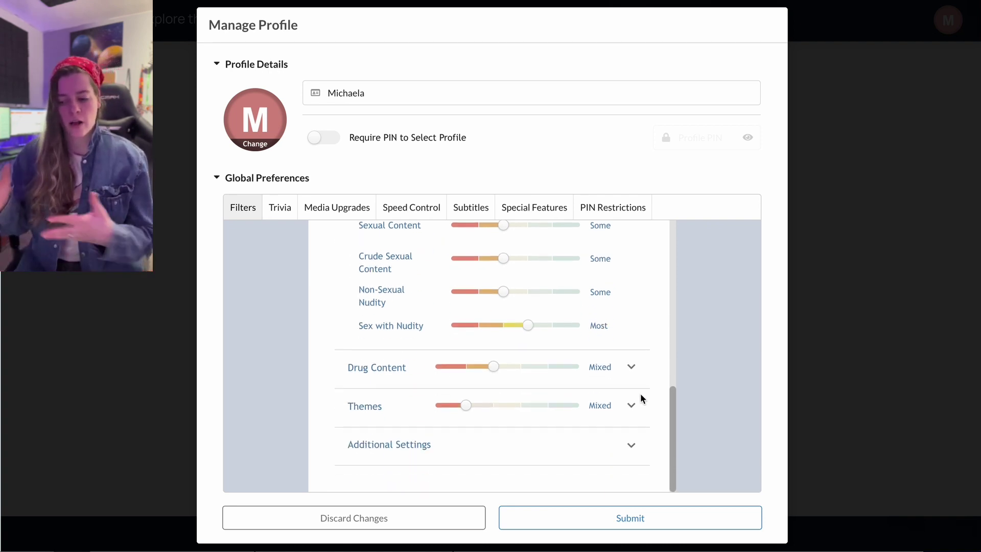
click(630, 366)
scroll(659, 379, down, 1)
scroll(655, 390, down, 1)
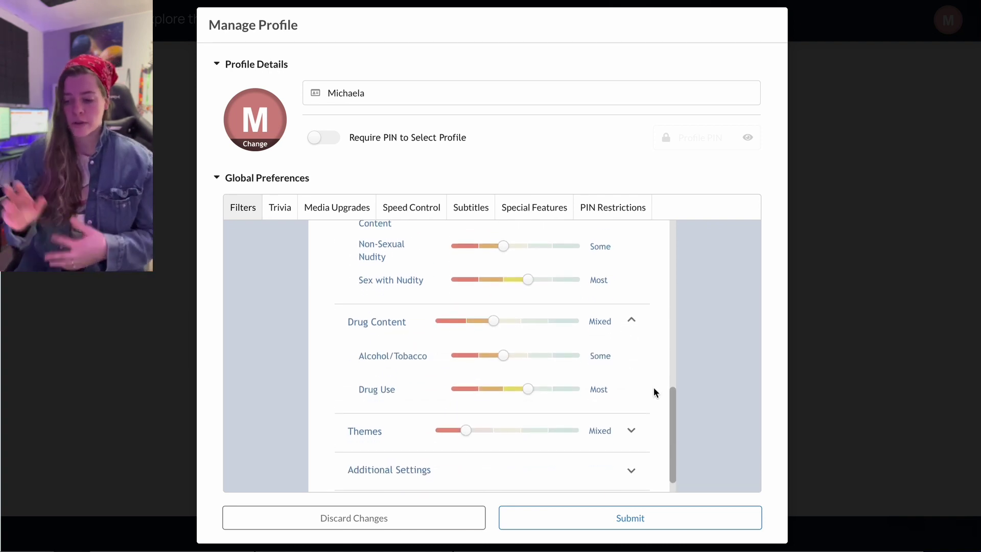
scroll(635, 396, down, 1)
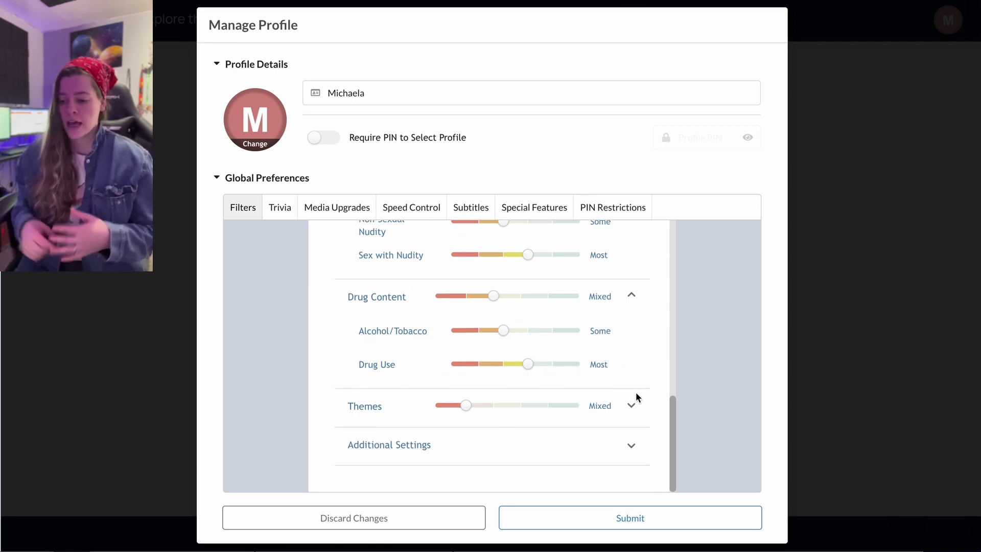
click(632, 407)
scroll(658, 414, down, 2)
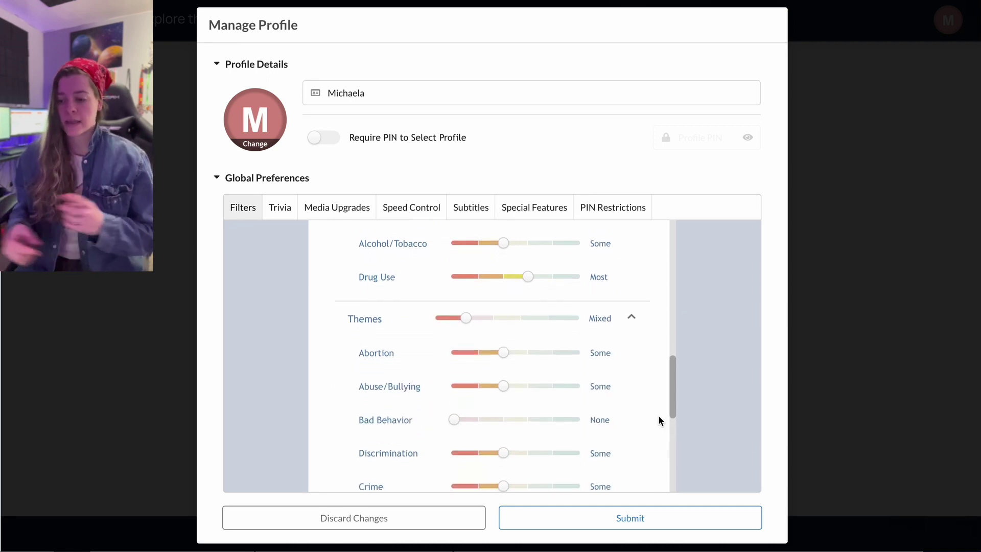
scroll(658, 414, down, 1)
scroll(658, 414, down, 1)
scroll(659, 414, down, 1)
scroll(658, 414, down, 1)
scroll(658, 415, down, 1)
scroll(658, 414, down, 1)
scroll(657, 414, down, 2)
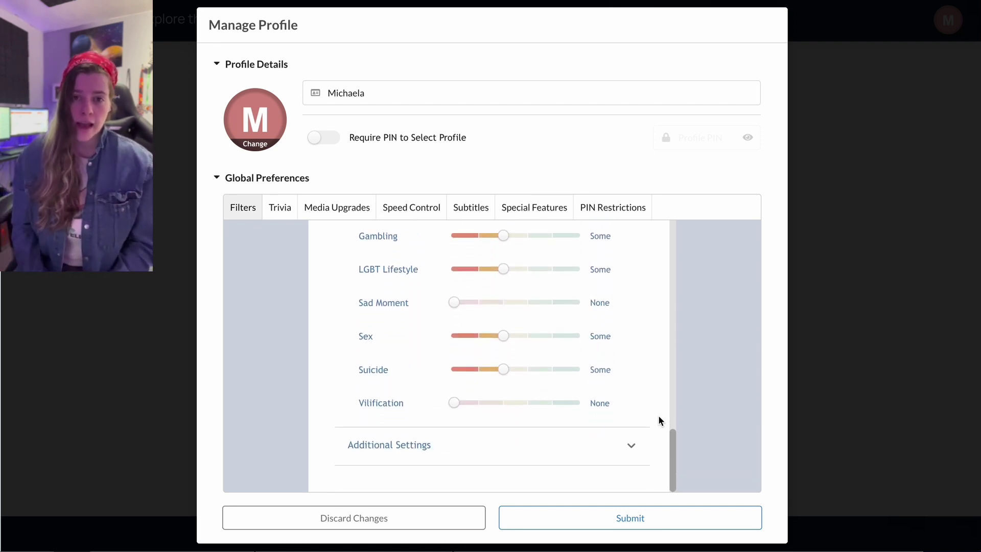
click(634, 450)
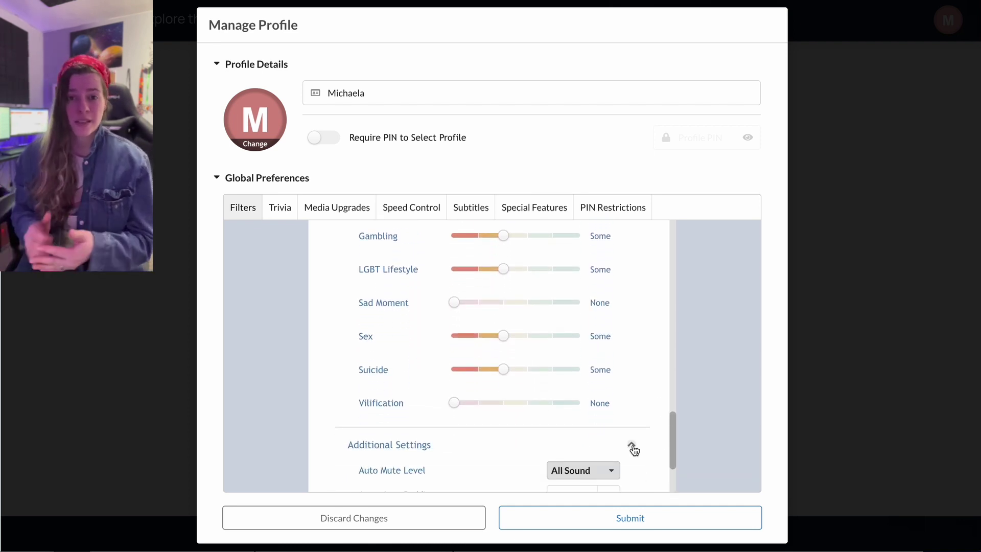
scroll(644, 395, down, 2)
scroll(652, 384, down, 1)
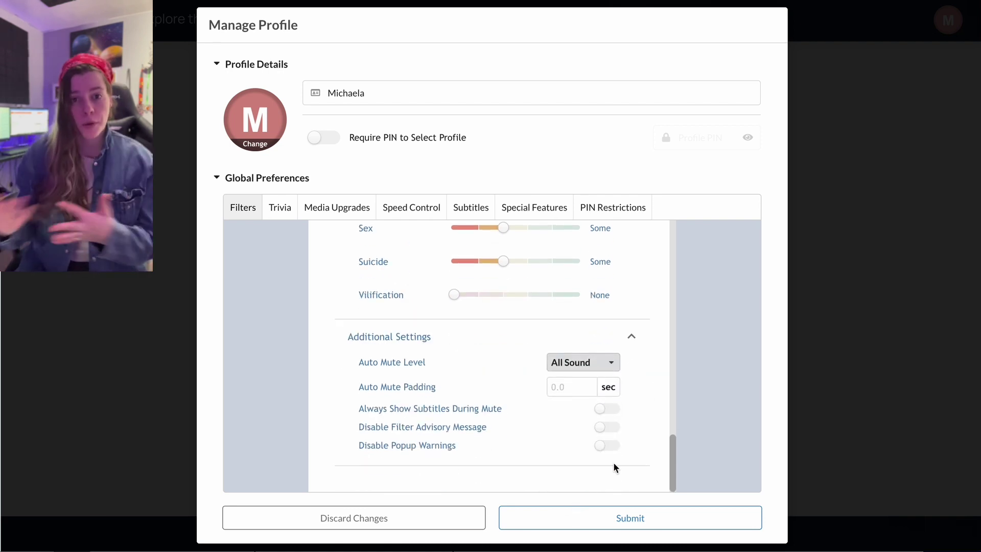
drag(673, 473, 672, 429)
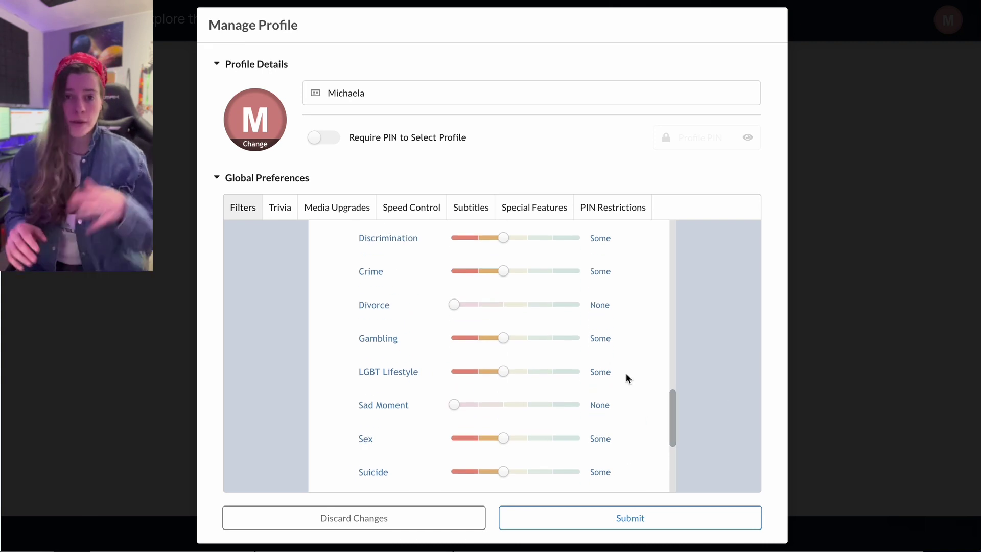
Raise Michaela's Gambling filter from Some to Most and submit the changes
drag(502, 340, 529, 341)
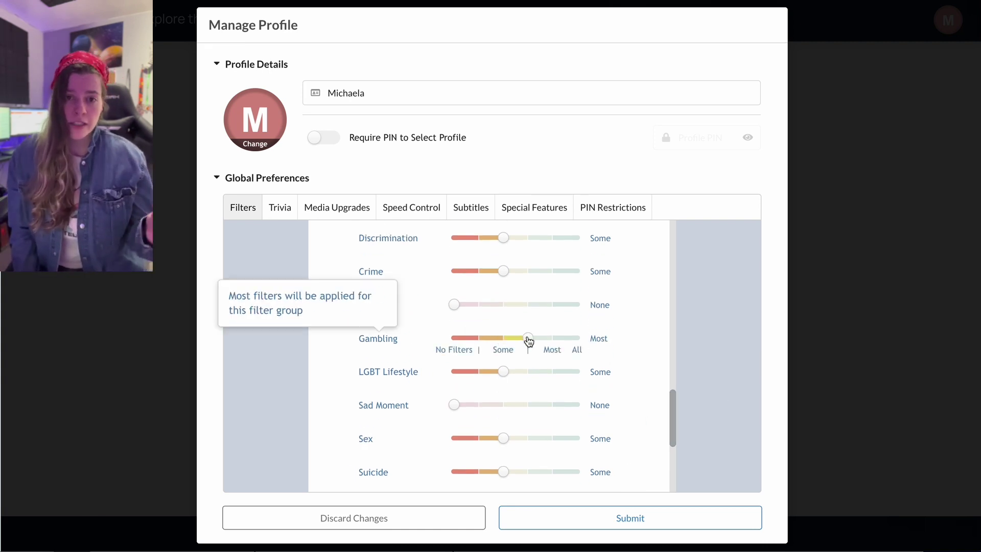
drag(673, 420, 648, 374)
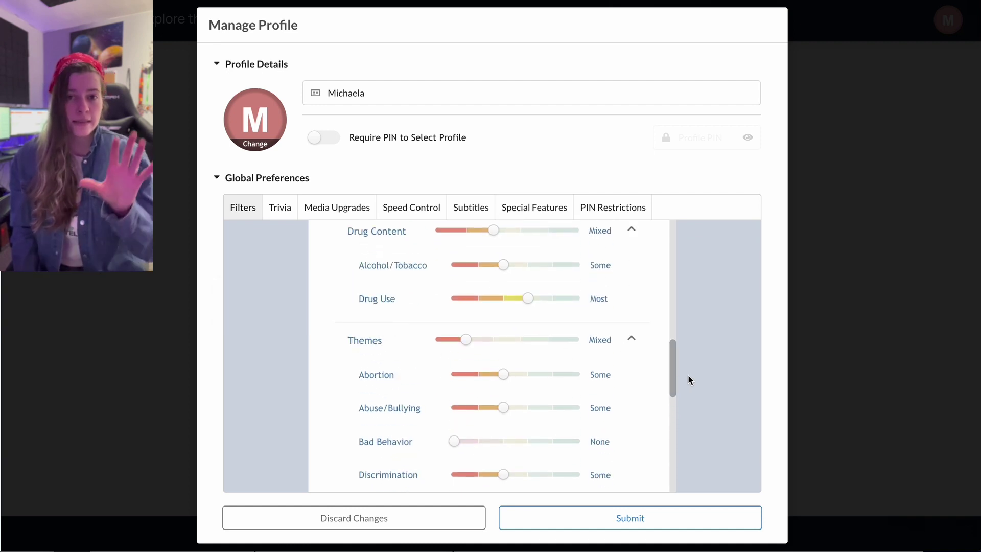
drag(673, 376, 667, 243)
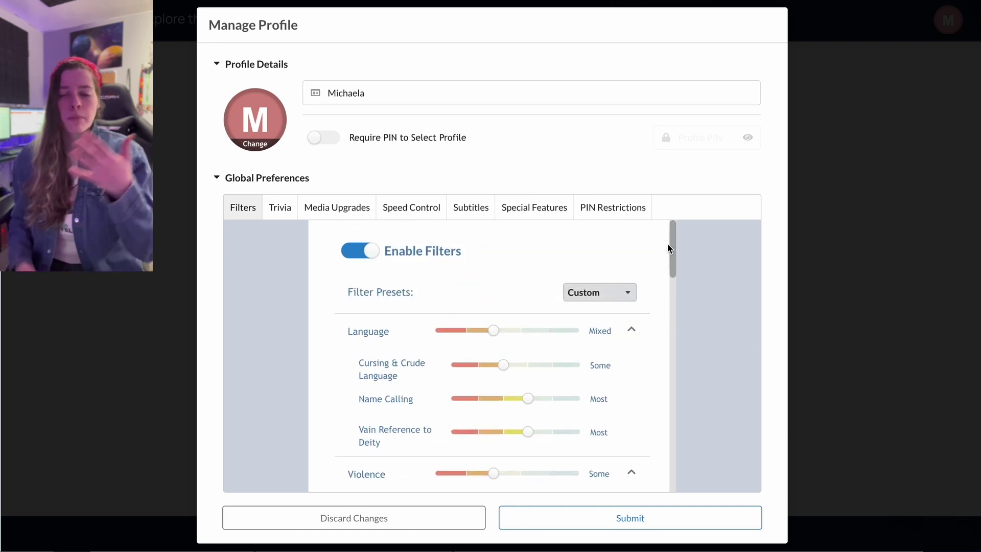
click(636, 524)
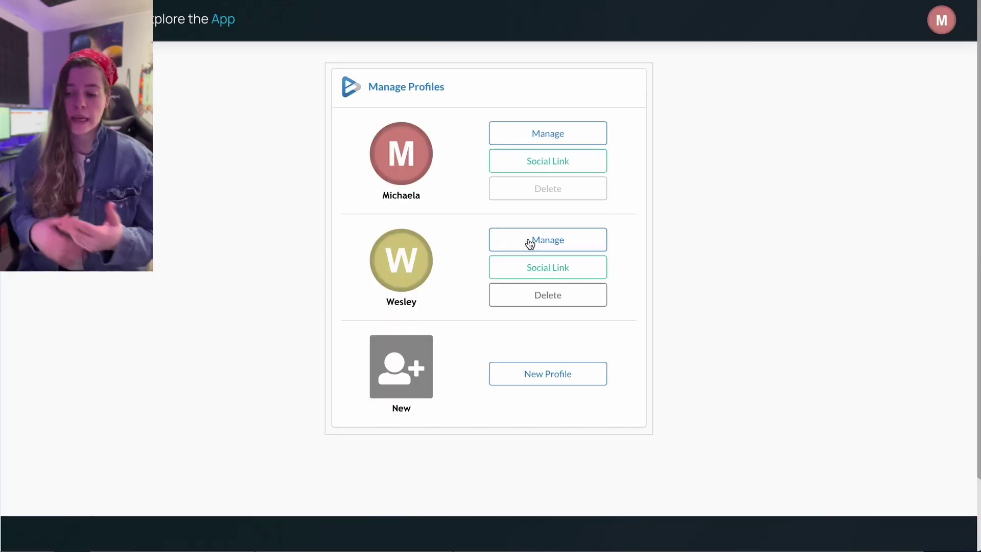
Start a new profile and name it Bob
click(555, 377)
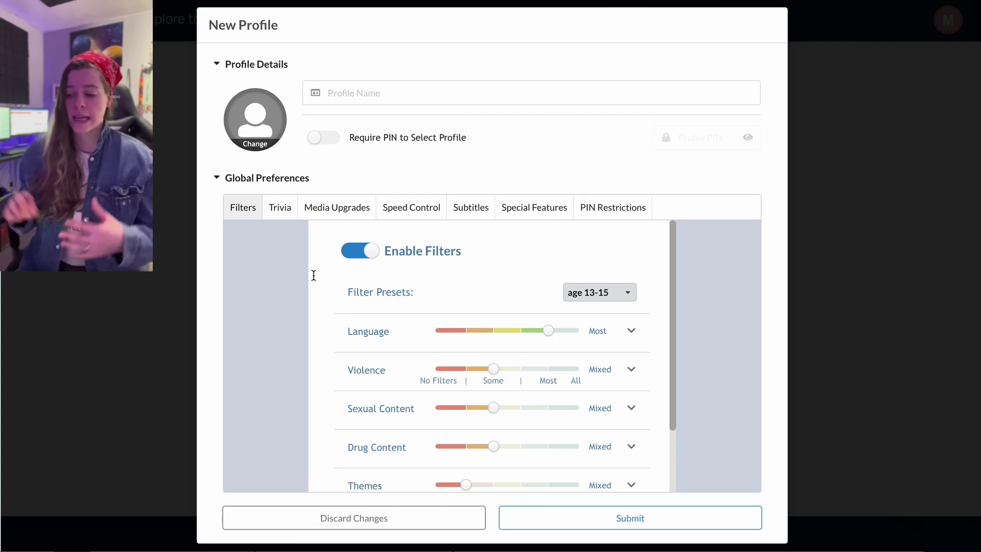
click(375, 92)
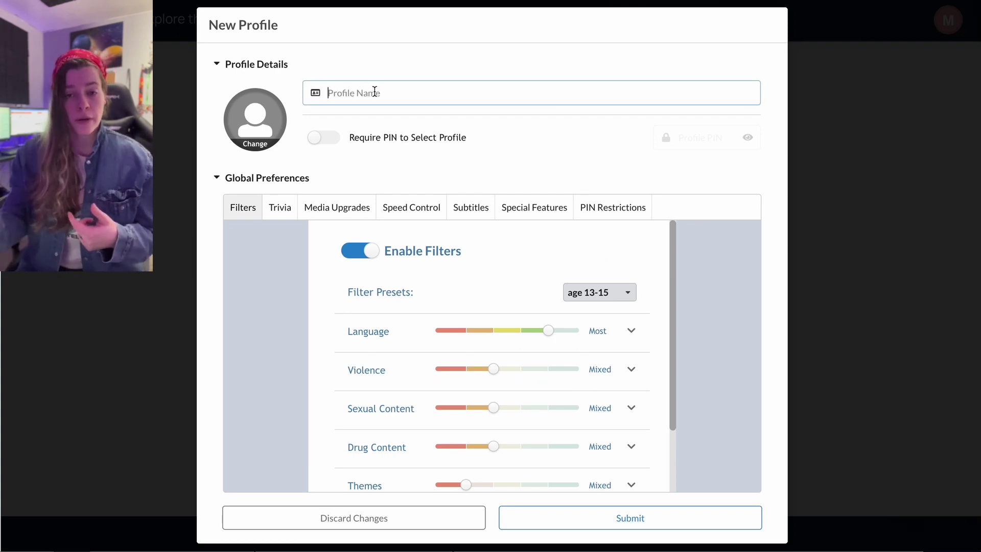
click(374, 93)
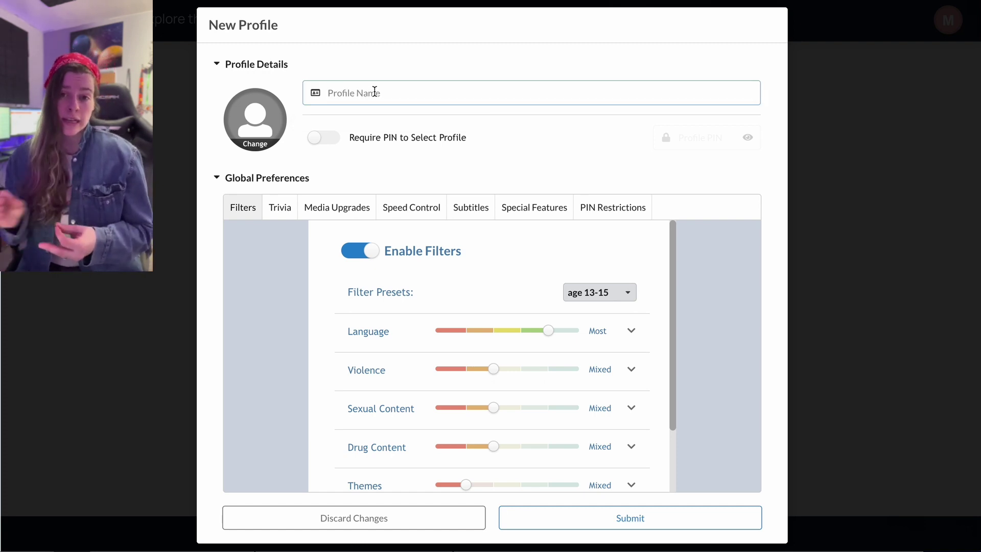
text(Bob)
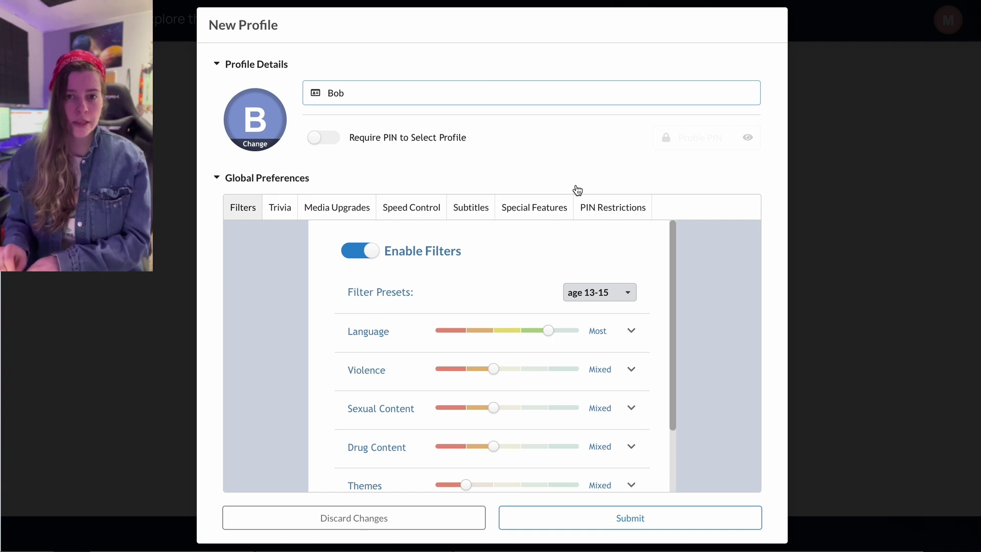
drag(668, 292, 670, 350)
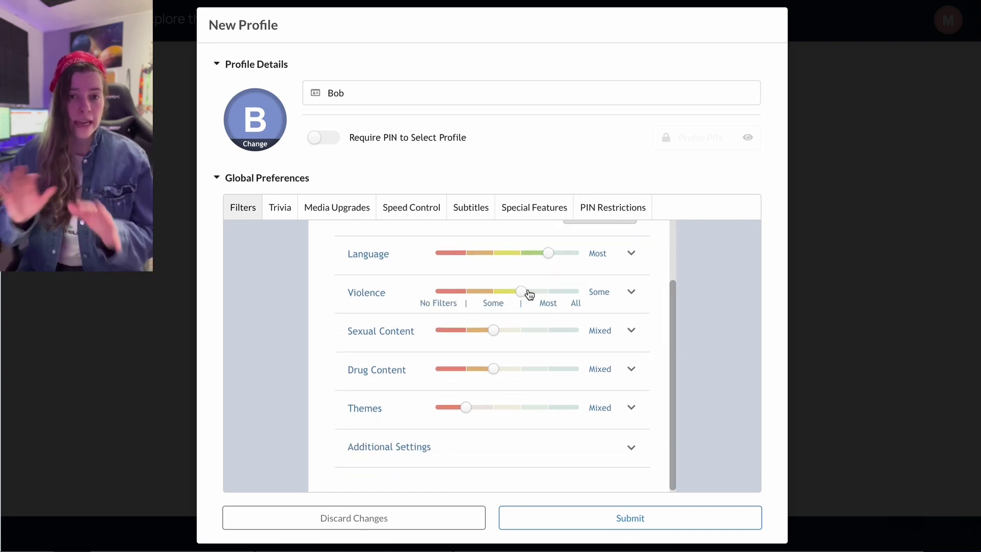
Raise Bob's Violence and Sexual Content filters from Mixed to Most and submit the profile
drag(492, 292, 527, 292)
drag(494, 332, 528, 335)
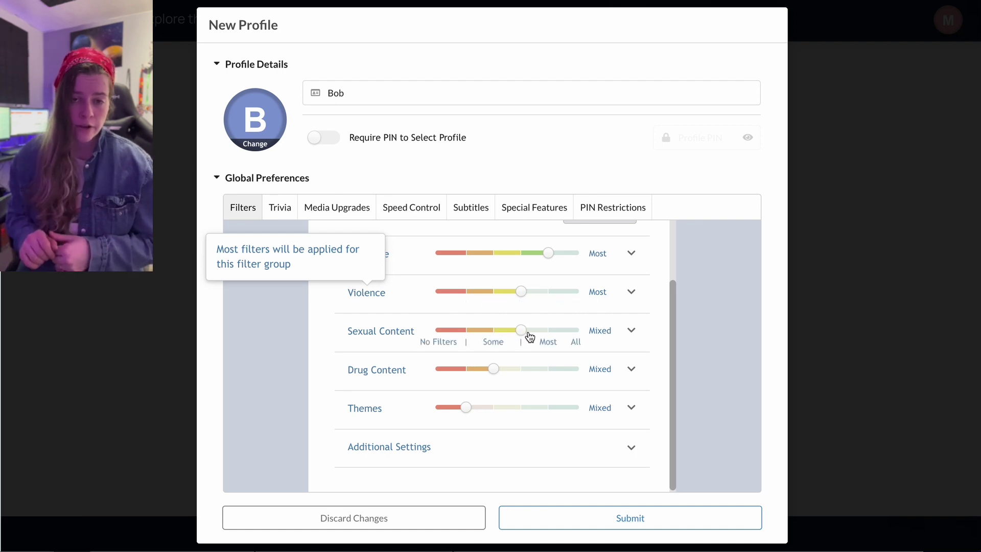
click(625, 518)
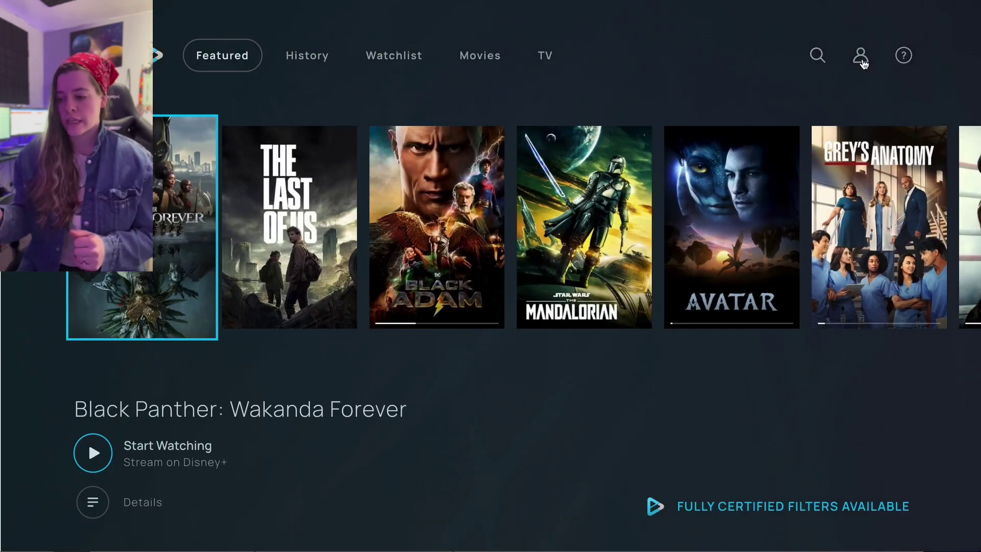
Open the account menu's profile list, then escape back to the home screen
click(861, 59)
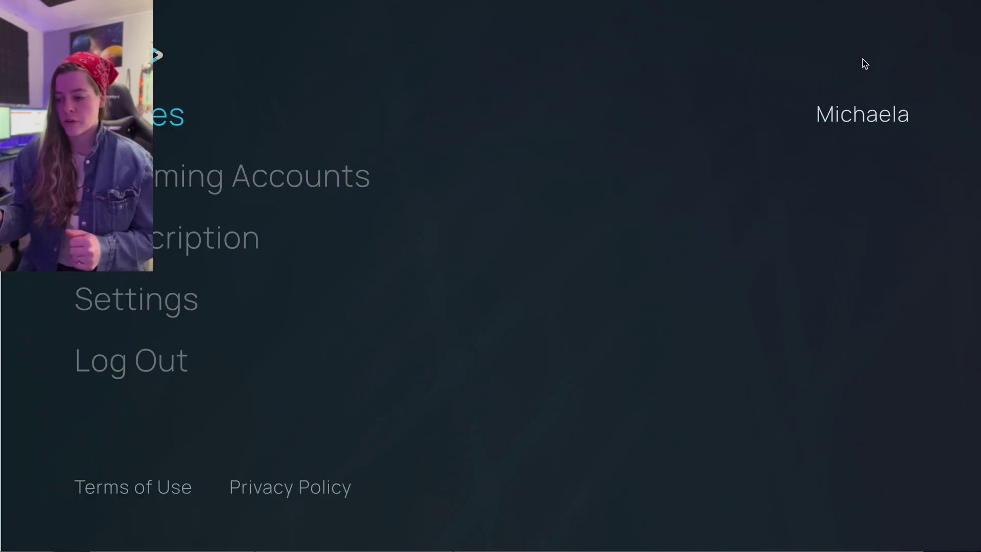
click(862, 114)
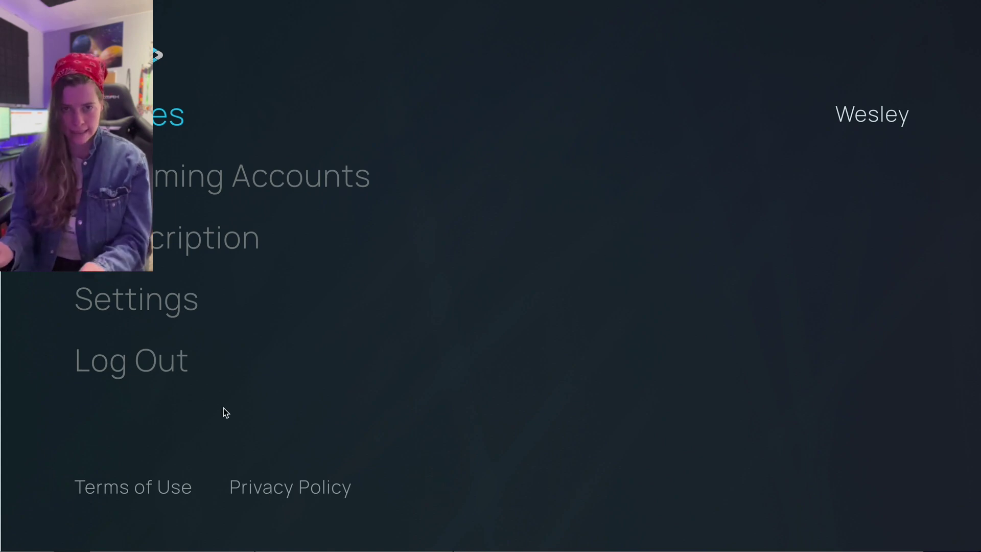
key(Escape)
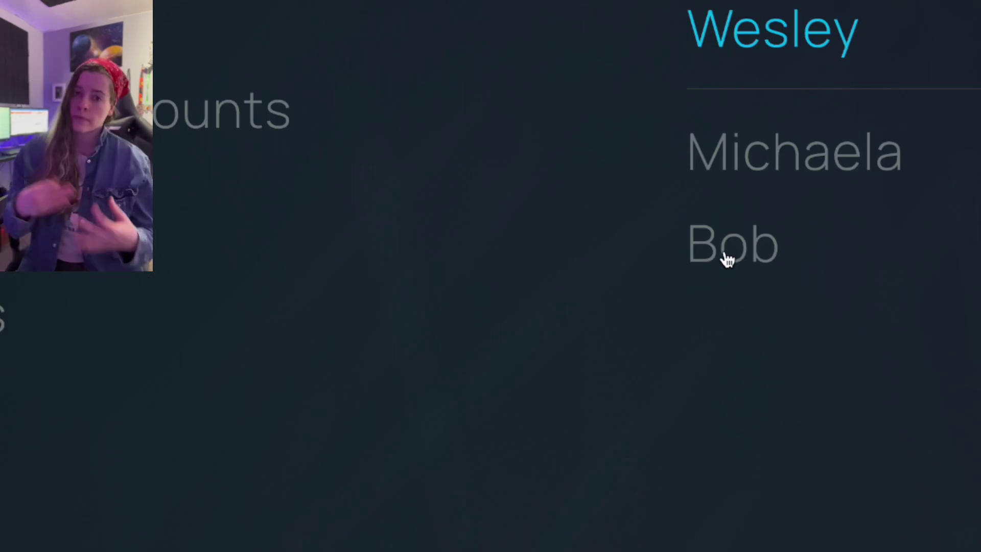
click(721, 250)
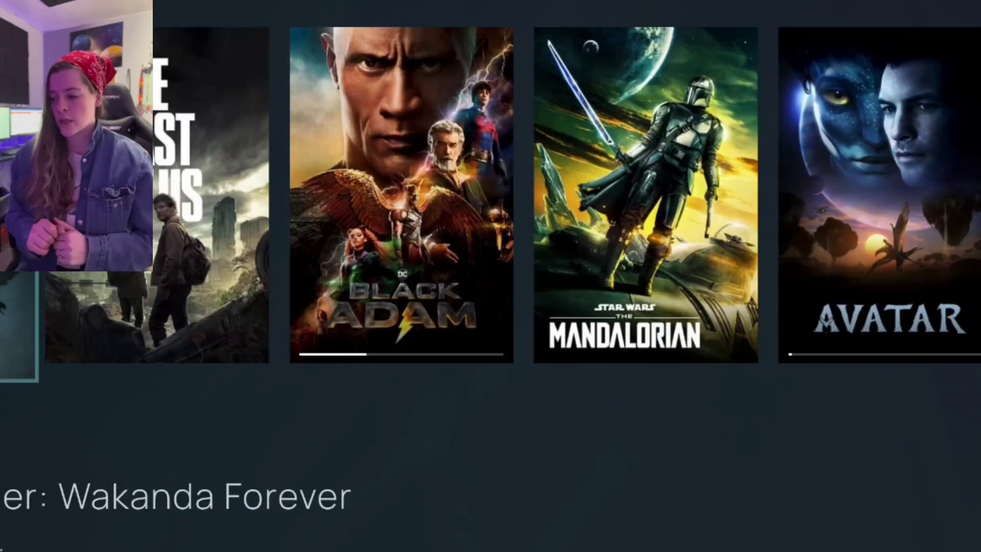
scroll(409, 154, right, 5)
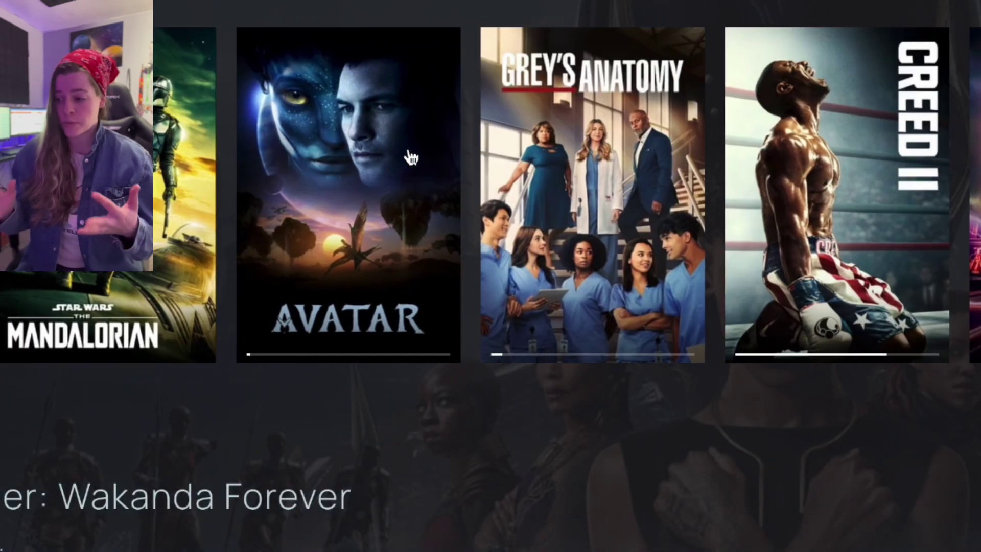